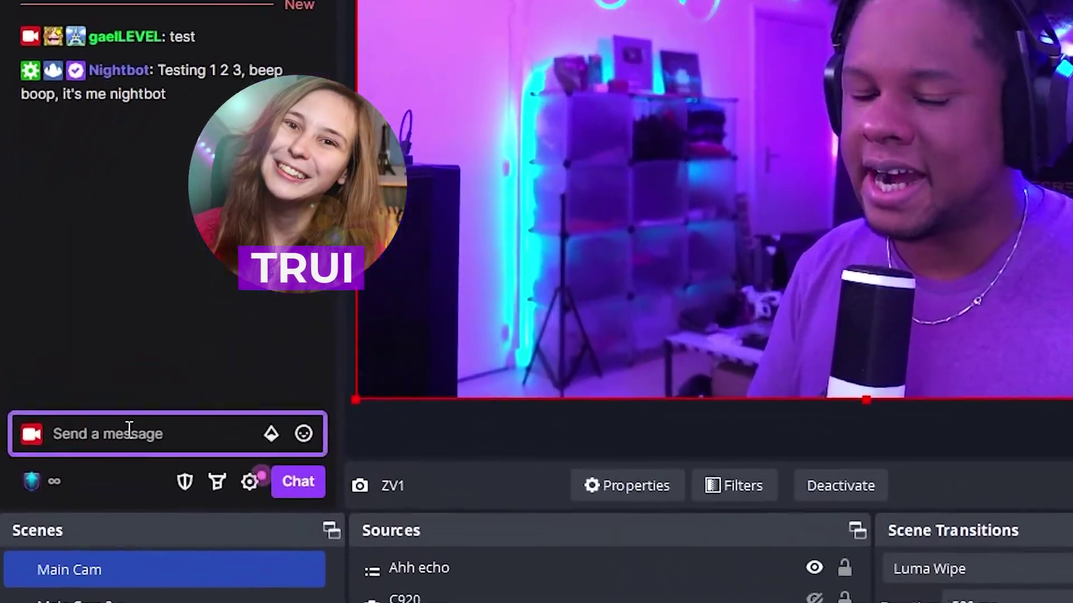
# Send '/shoutout' and then '!so' shoutout commands in the OBS chat so Nightbot replies with the shoutout
pyautogui.write('/shoutou')
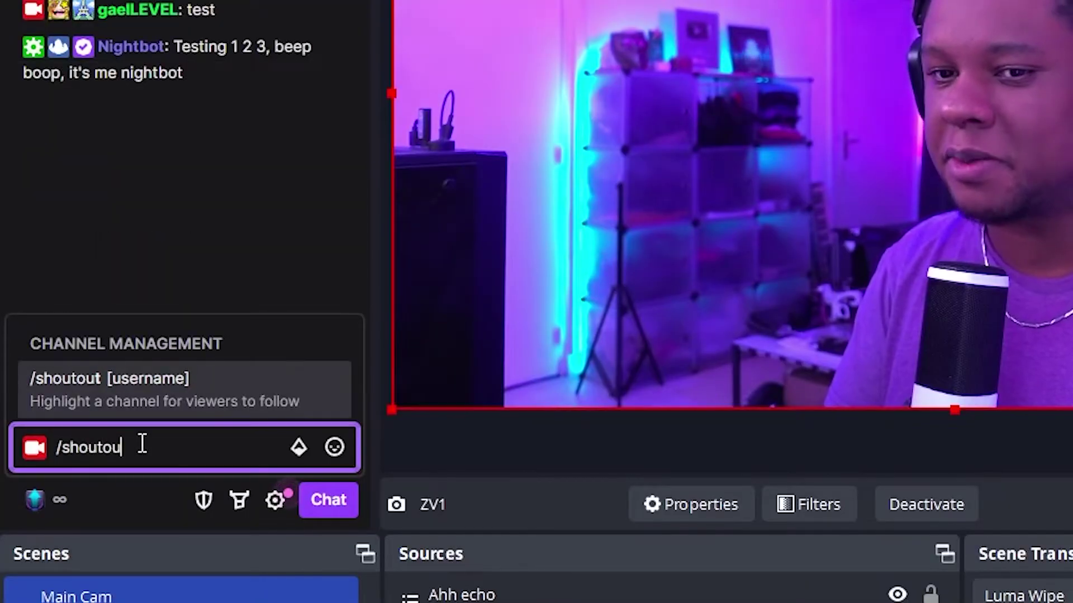
pyautogui.write('t @rul')
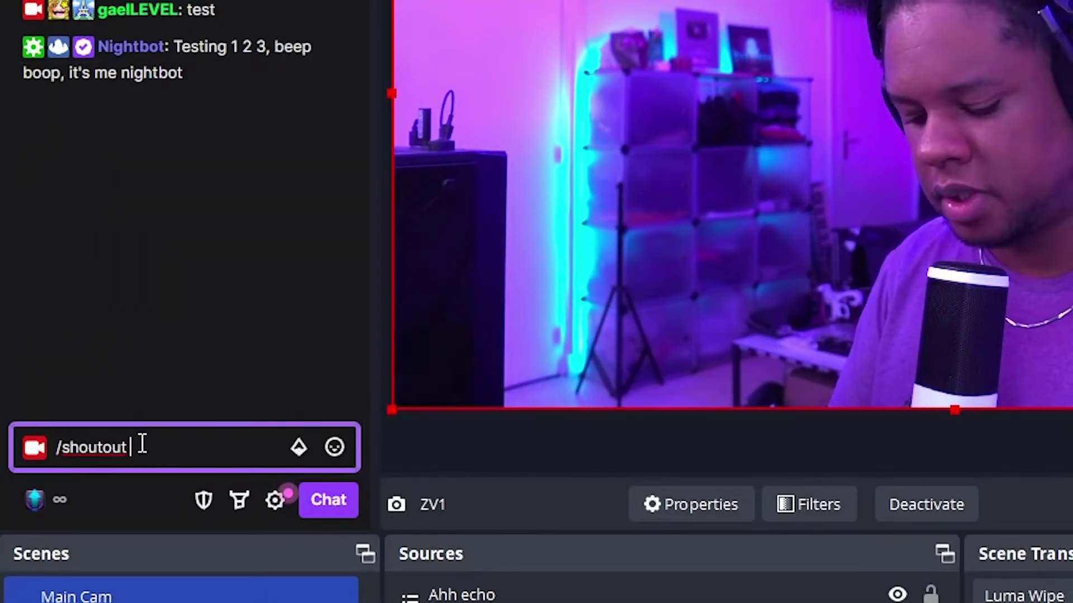
pyautogui.press('Return')
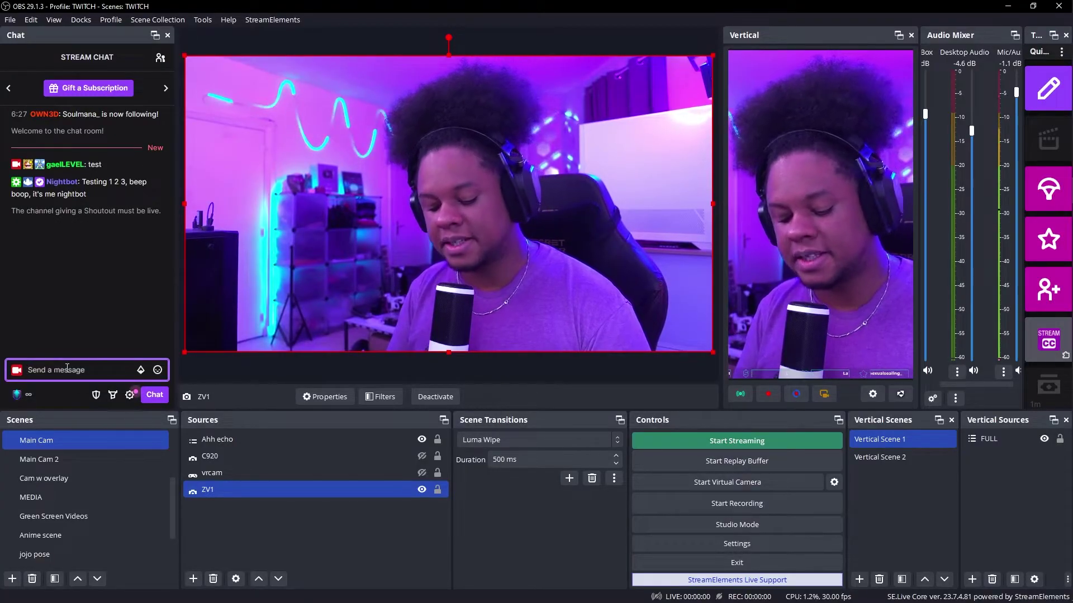
pyautogui.write('Iso')
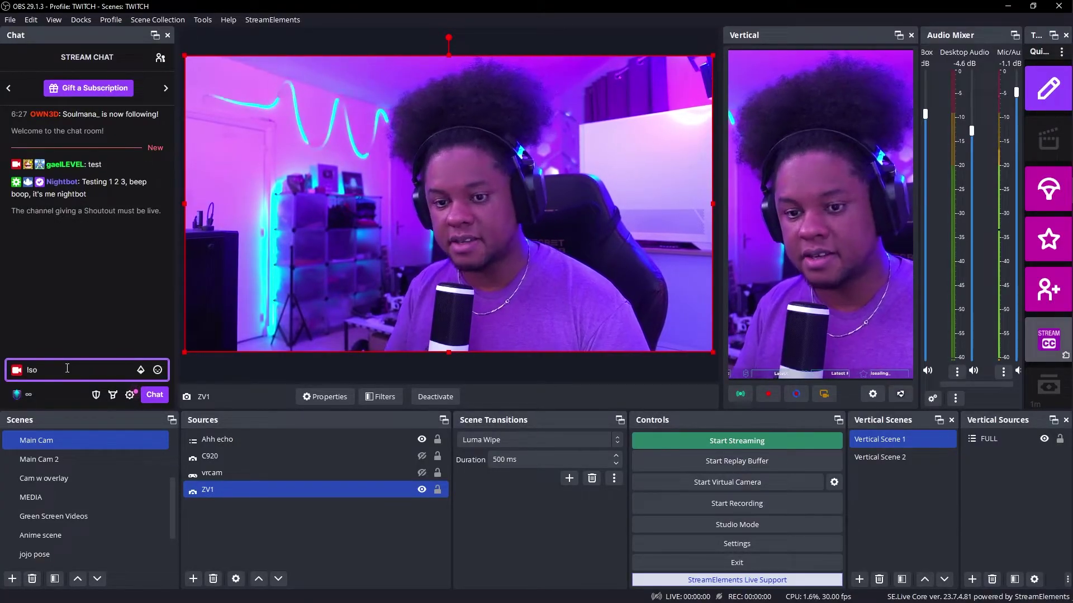
pyautogui.write('@trui')
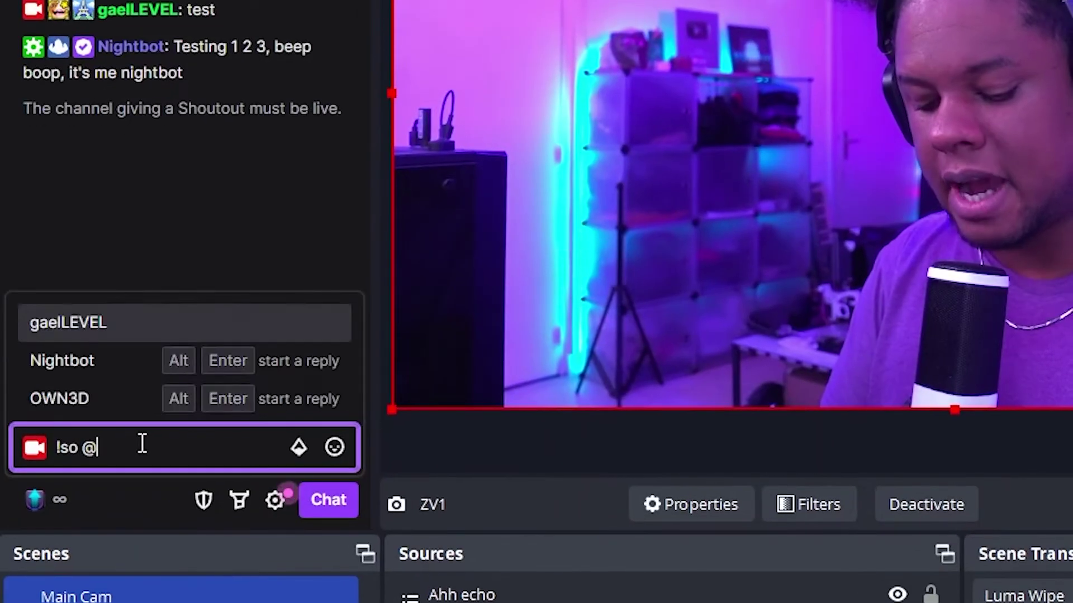
pyautogui.press('Return')
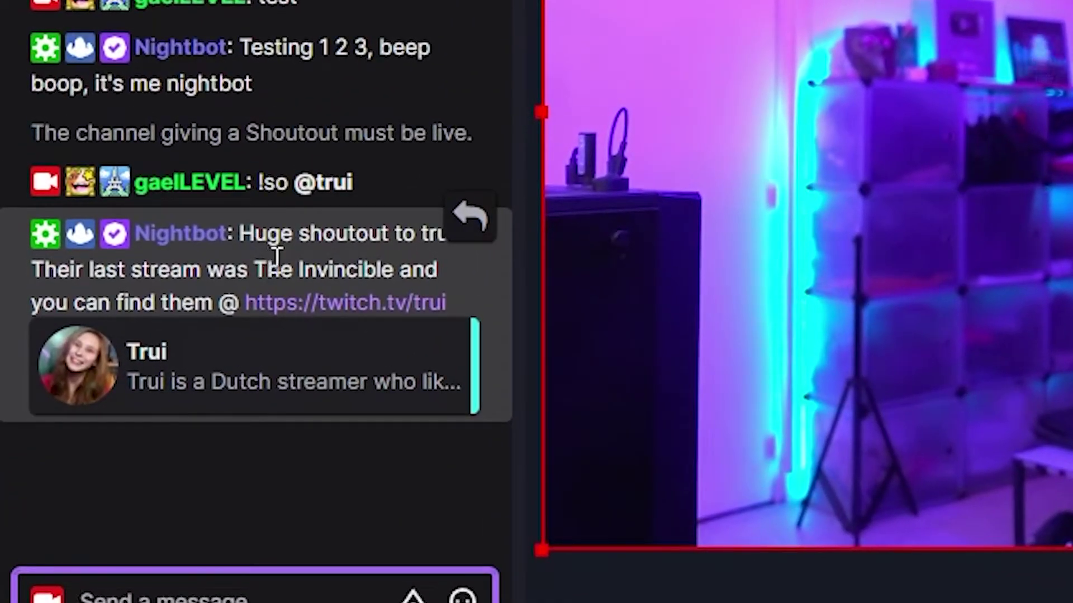
pyautogui.moveTo(298, 313)
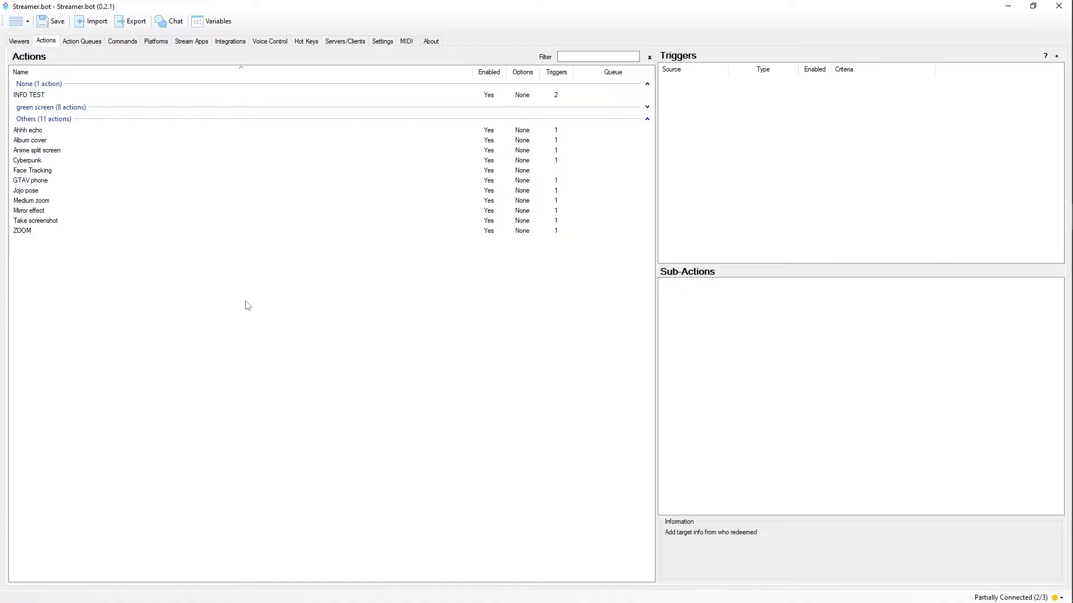
# Create a new Streamer.bot action named 'Auto-shoutout'
pyautogui.rightClick(339, 318)
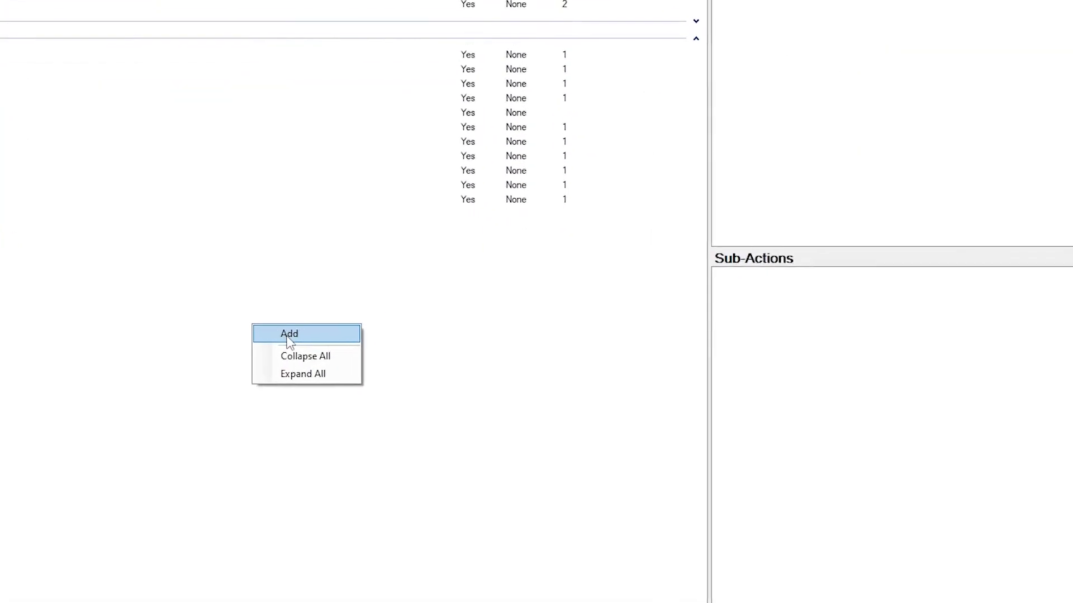
pyautogui.click(361, 327)
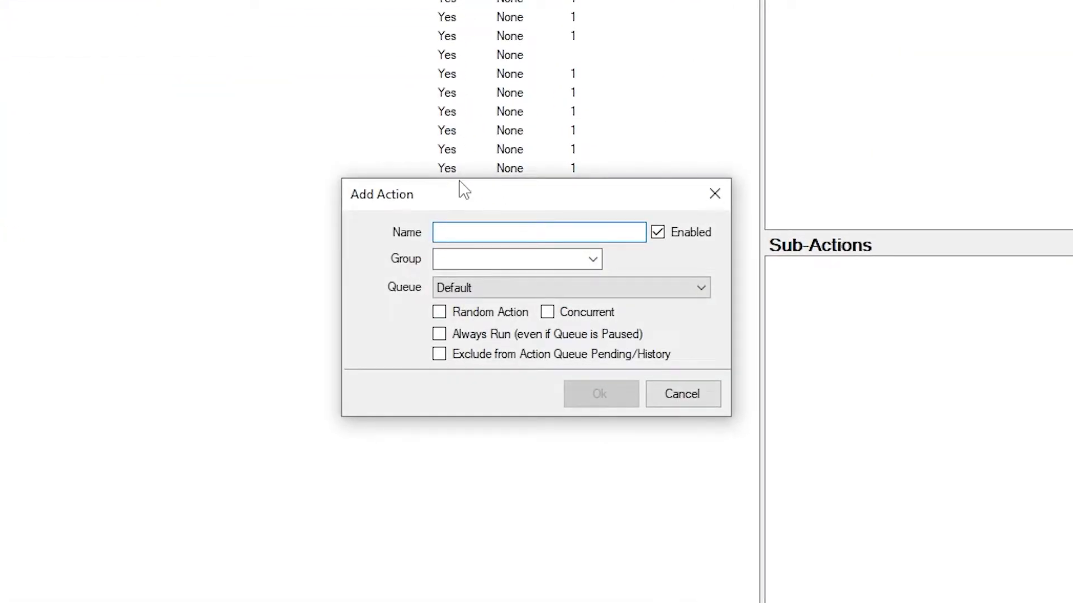
pyautogui.write('Au')
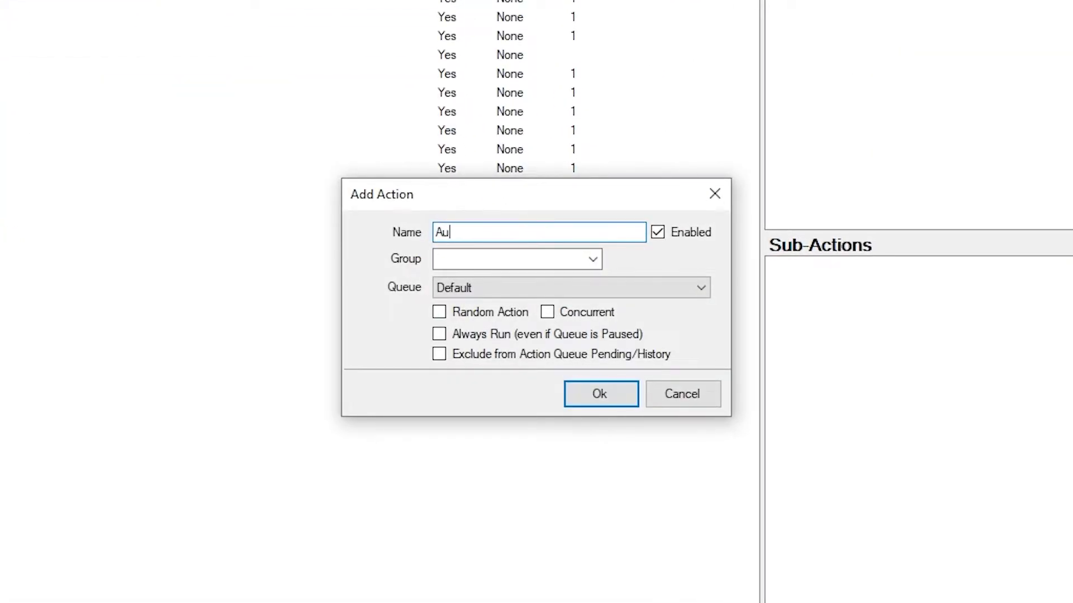
pyautogui.write('-shoutout')
pyautogui.press('Tab')
pyautogui.click(585, 398)
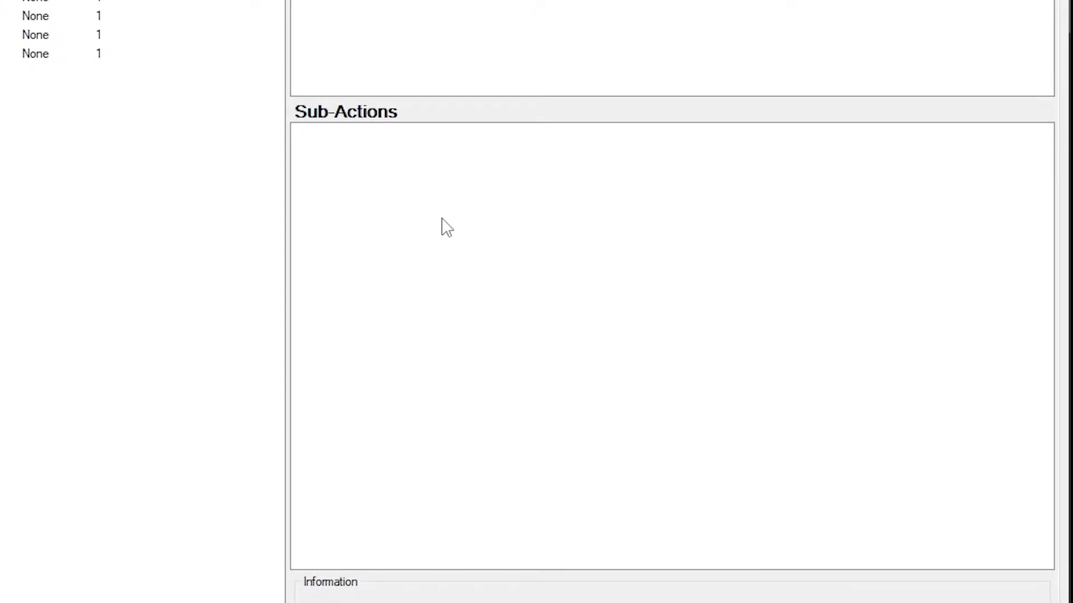
# Add a Twitch 'Get User Info for Target' sub-action with source type User
pyautogui.rightClick(350, 136)
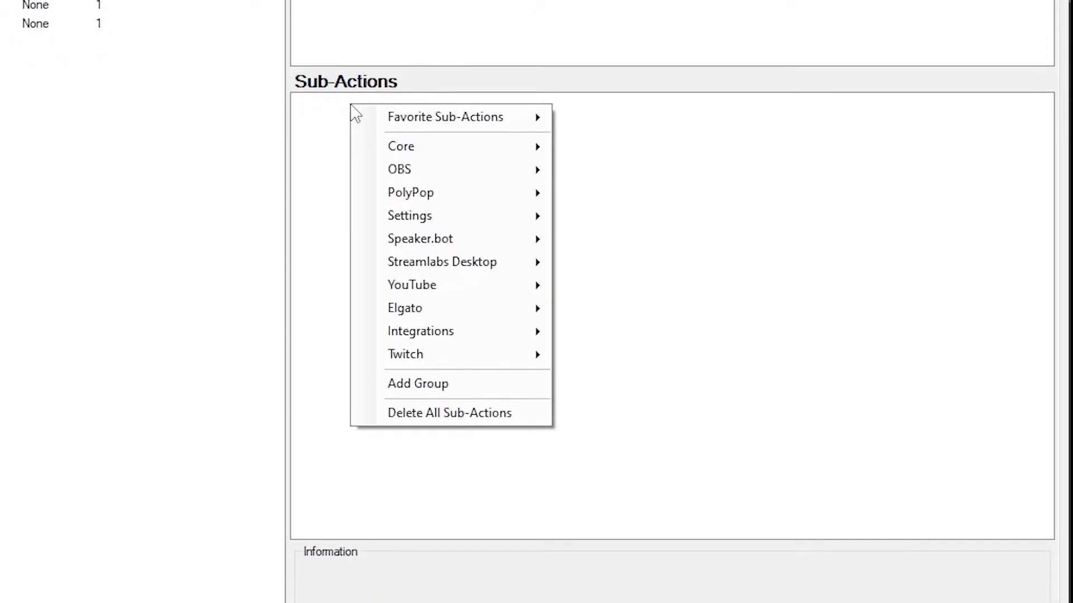
pyautogui.moveTo(445, 271)
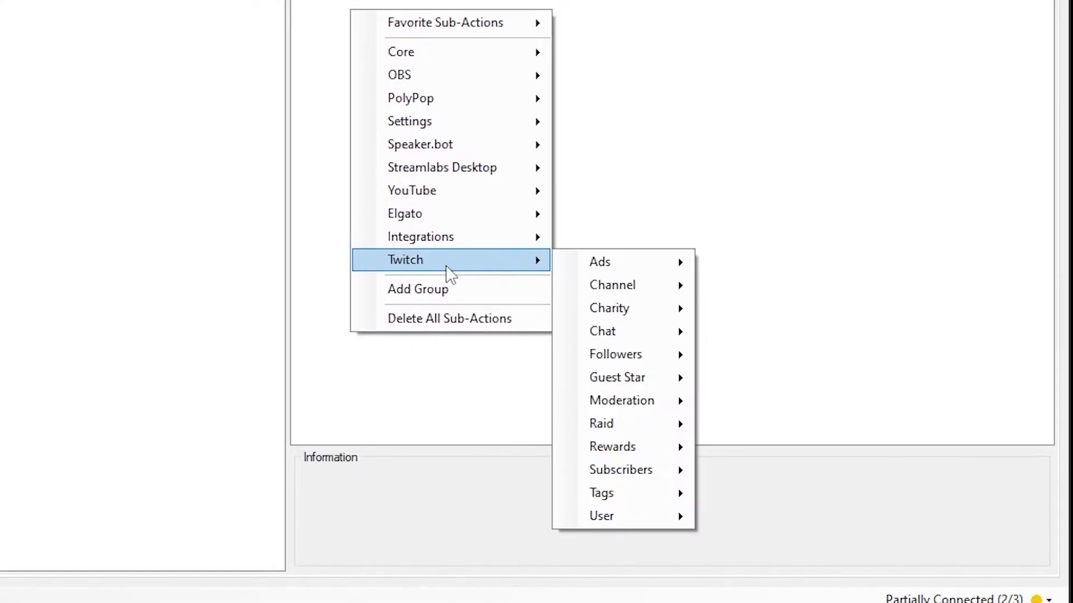
pyautogui.moveTo(630, 499)
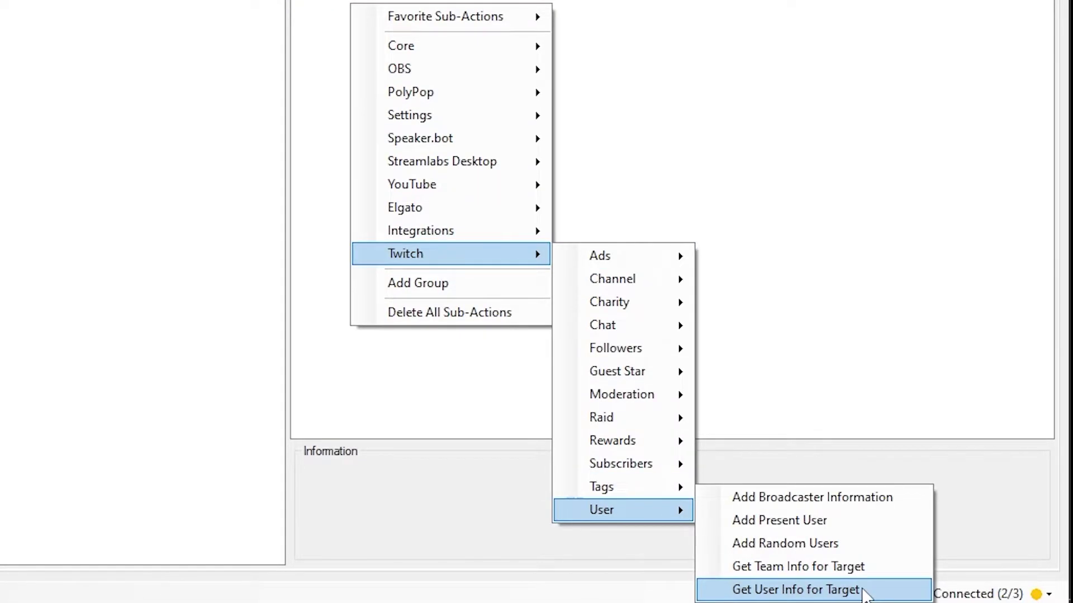
pyautogui.click(865, 591)
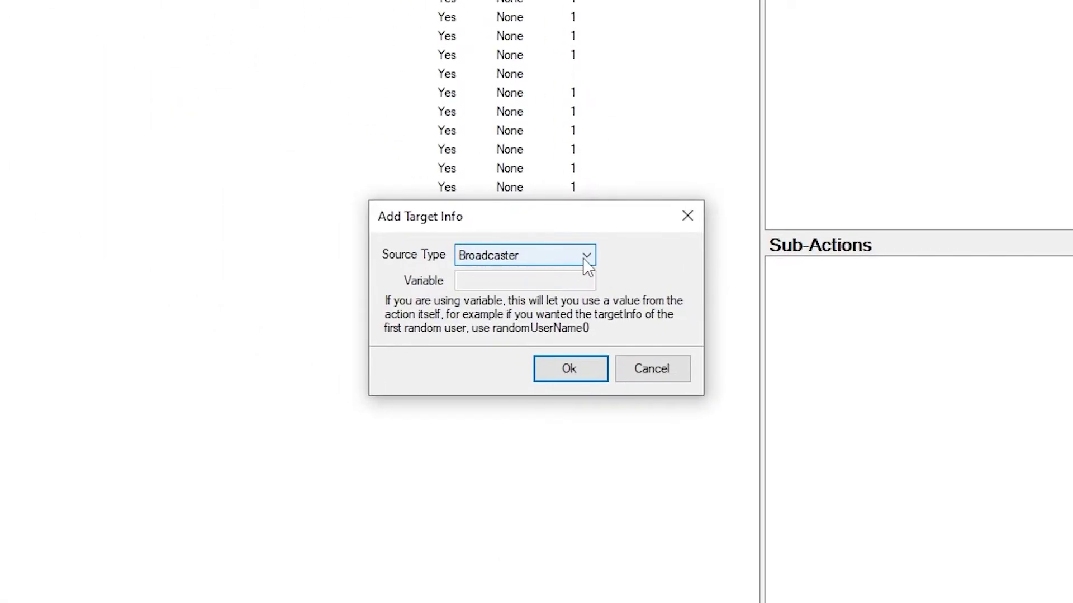
pyautogui.click(582, 257)
pyautogui.click(549, 287)
pyautogui.click(545, 377)
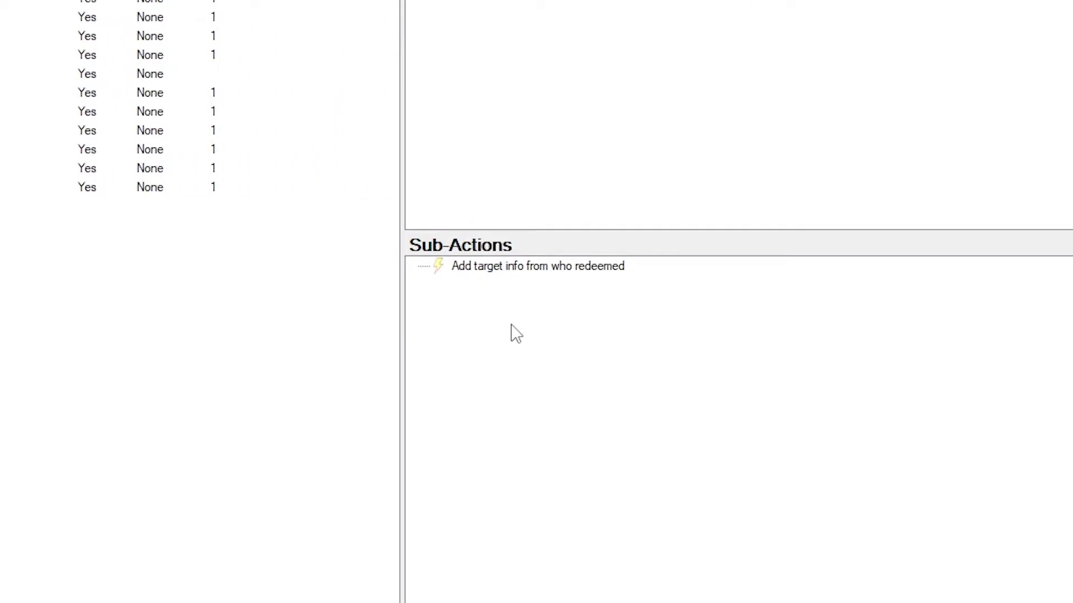
# Add a Twitch Chat Send Message sub-action sent from the Broadcaster account
pyautogui.rightClick(469, 316)
pyautogui.moveTo(488, 434)
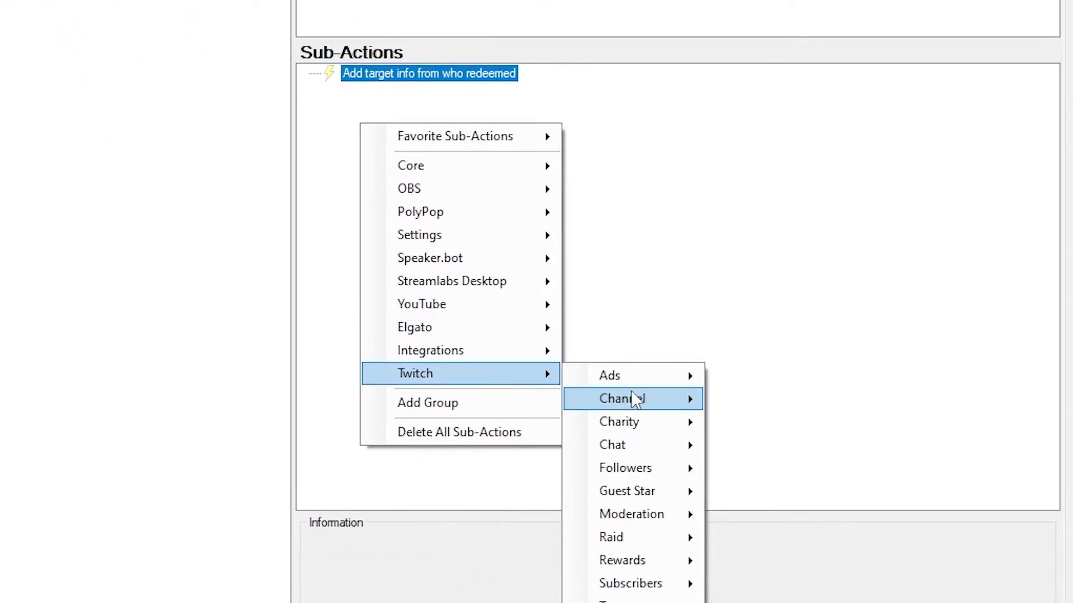
pyautogui.moveTo(631, 445)
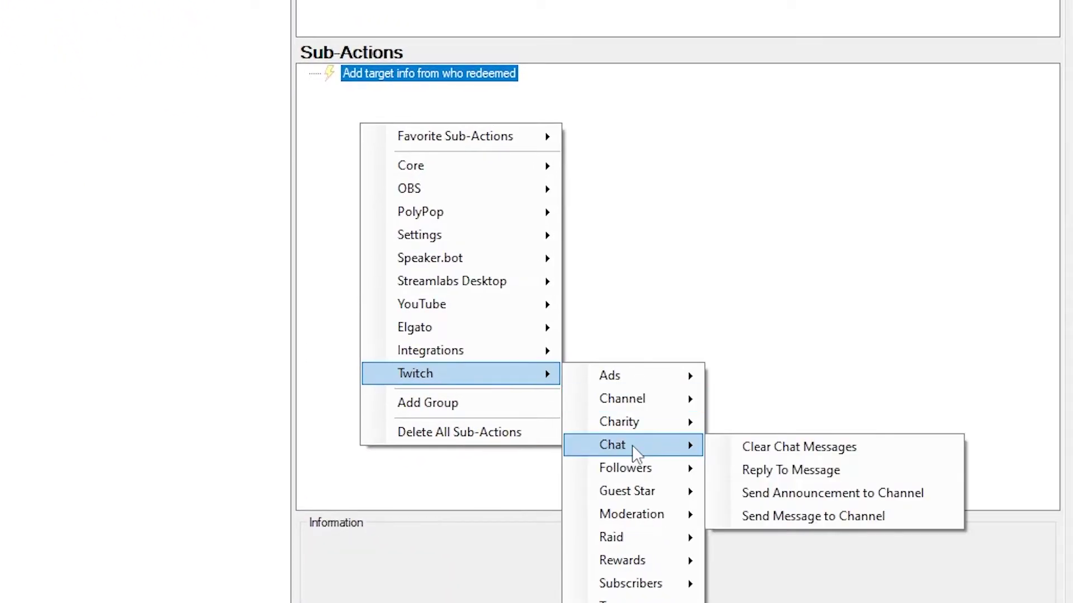
pyautogui.click(859, 518)
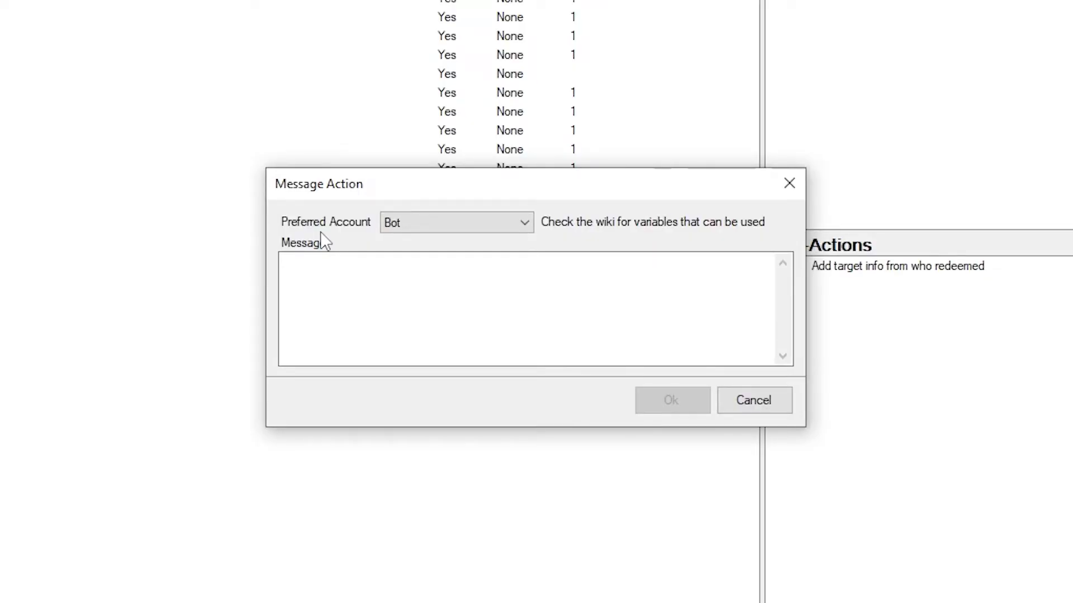
pyautogui.click(484, 225)
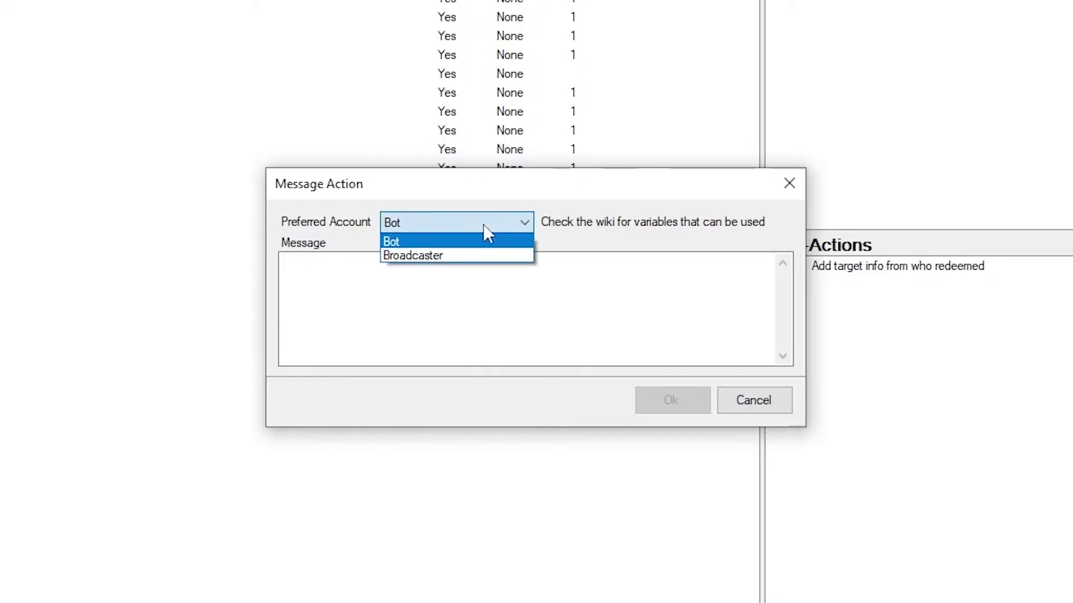
pyautogui.click(466, 257)
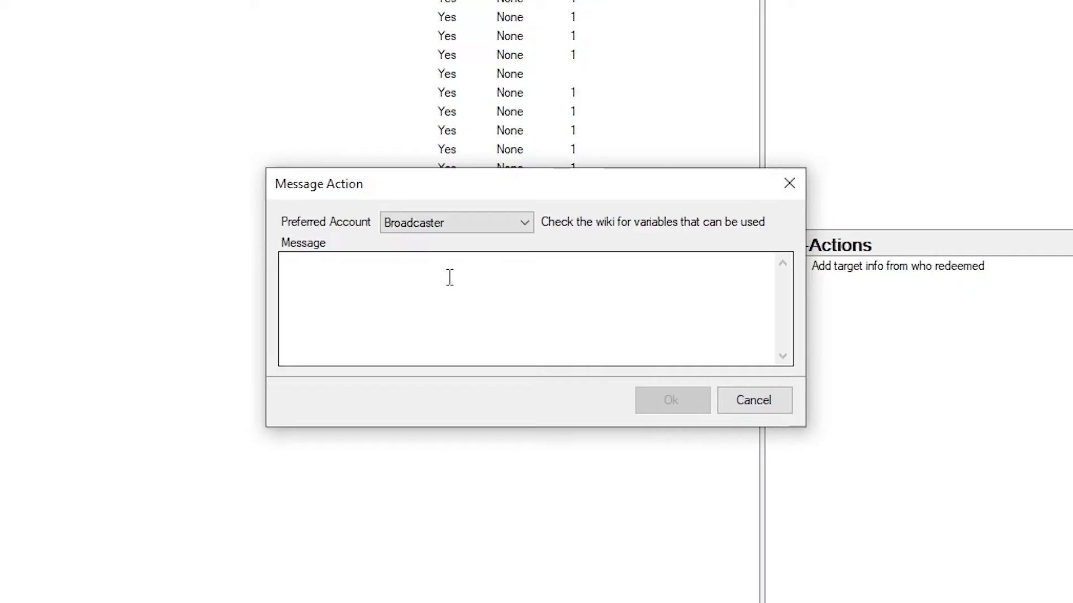
# Start the message text as '/shoutout %targetUser%' and shift the dialog slightly left
pyautogui.click(449, 277)
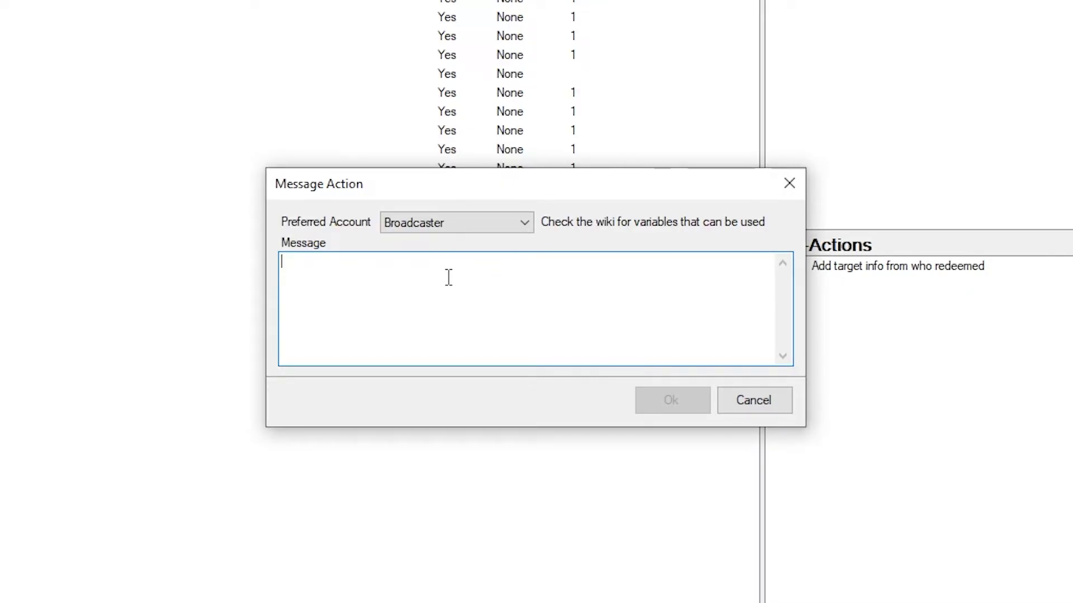
pyautogui.write('!so')
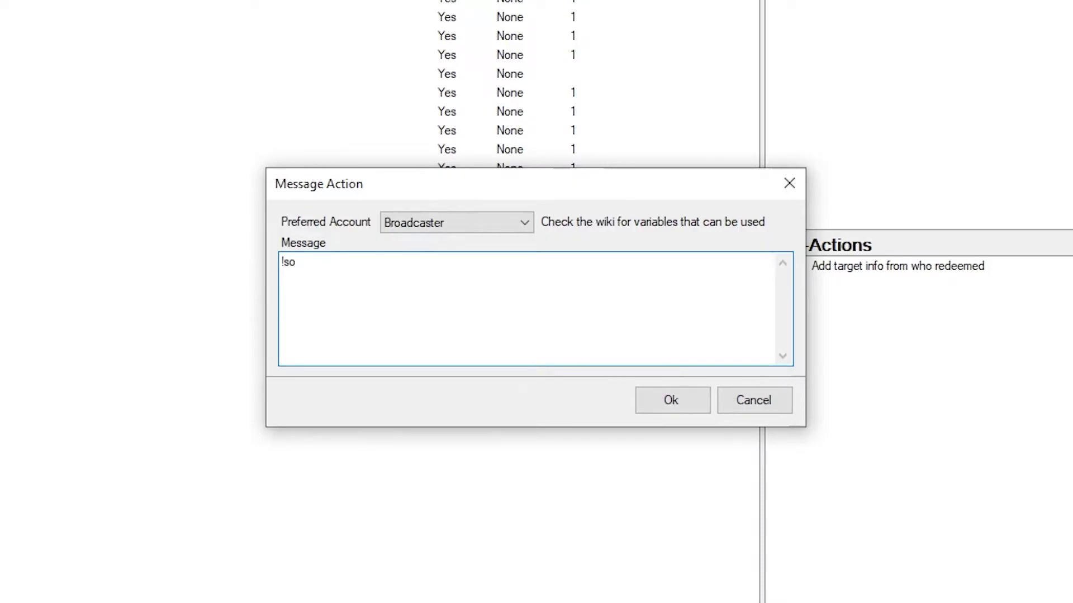
pyautogui.press('BackSpace')
pyautogui.press('BackSpace')
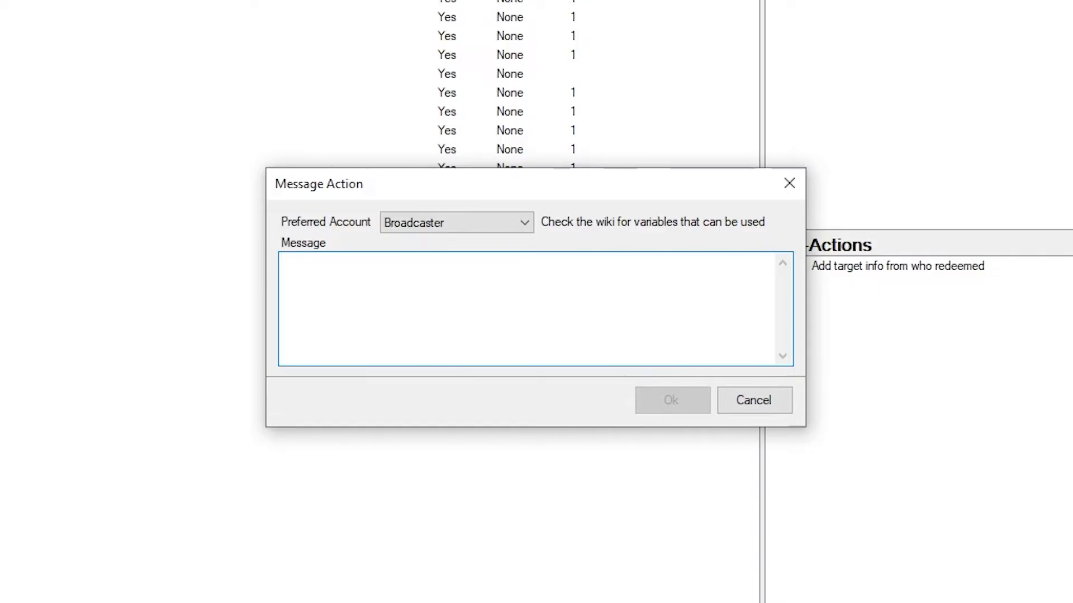
pyautogui.write('/shoutout')
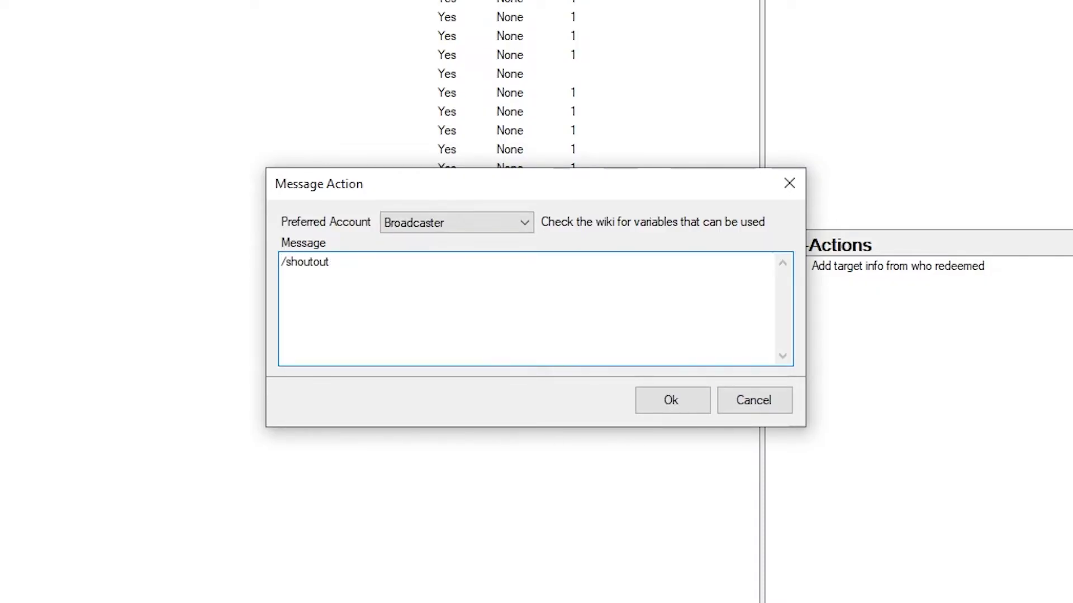
pyautogui.moveTo(670, 191); pyautogui.dragTo(639, 184)
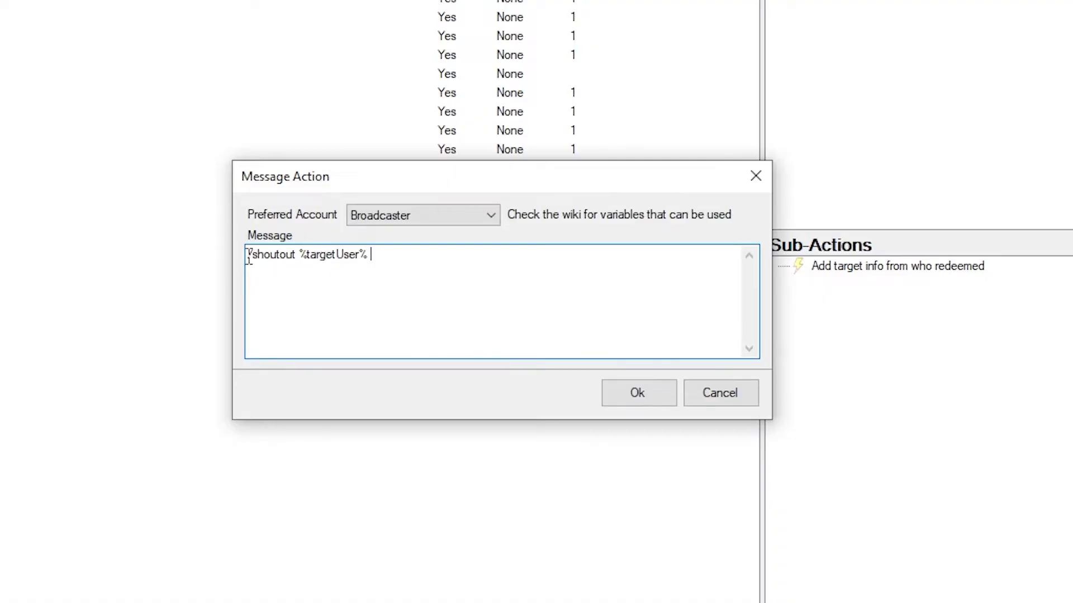
# Rewrite the message to 'Shoutout to %targetUser% check them out at twitch.tv/%targetUser%' and save it
pyautogui.press('BackSpace')
pyautogui.write('S')
pyautogui.write(' to')
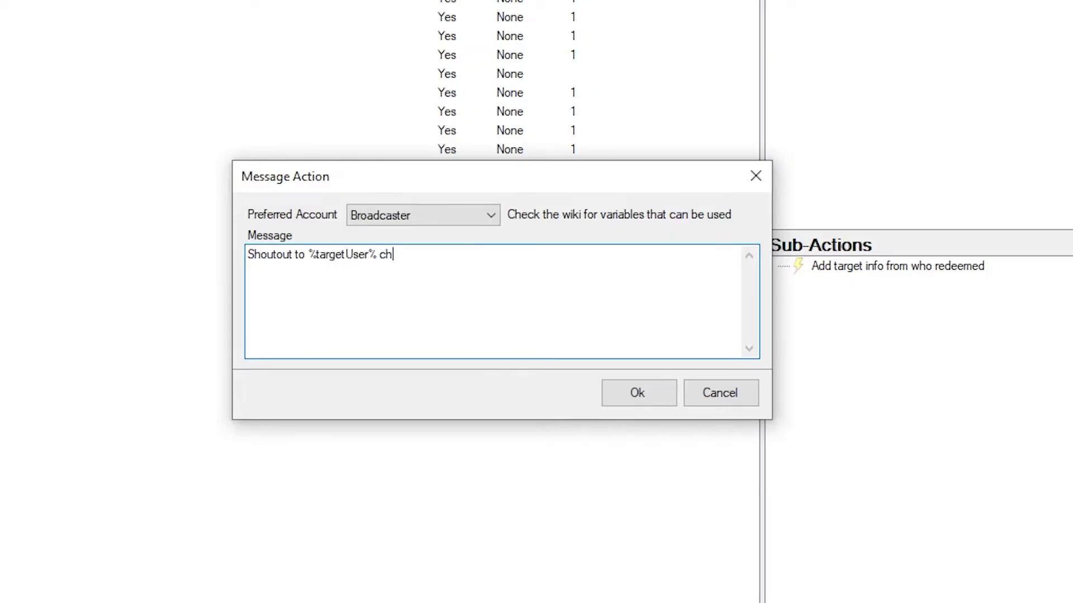
pyautogui.write('hem out at twx')
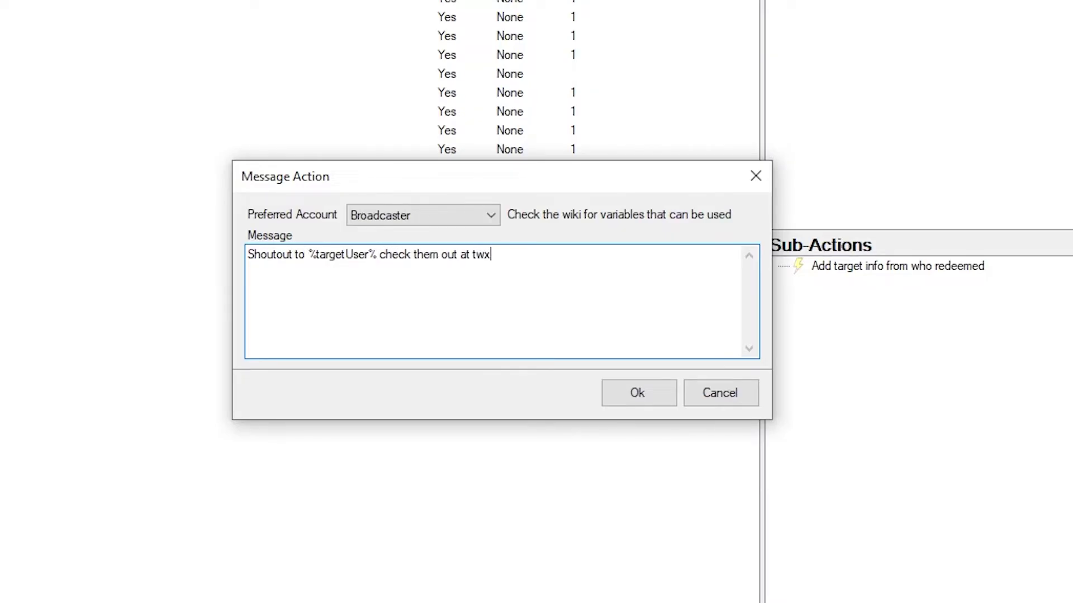
pyautogui.write('itch.tv/')
pyautogui.moveTo(311, 258); pyautogui.dragTo(378, 259)
pyautogui.hotkey('ctrl', 'c')
pyautogui.click(609, 267)
pyautogui.hotkey('ctrl', 'v')
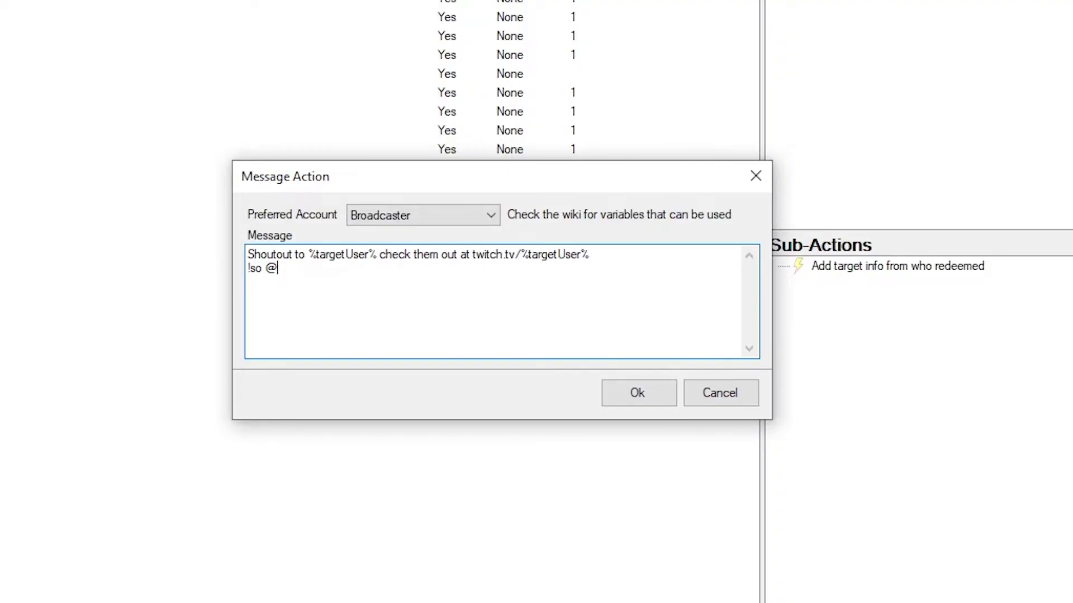
pyautogui.press('BackSpace')
pyautogui.press('BackSpace')
pyautogui.press('BackSpace')
pyautogui.click(637, 394)
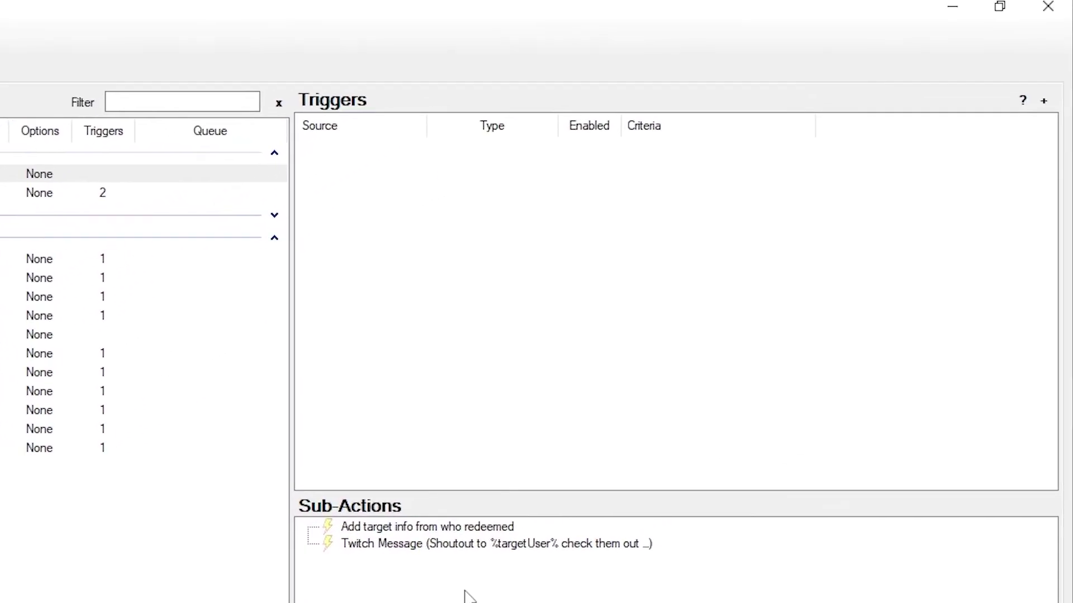
# Add a Twitch Raid trigger with empty Min and Max so any raid size fires it
pyautogui.rightClick(380, 185)
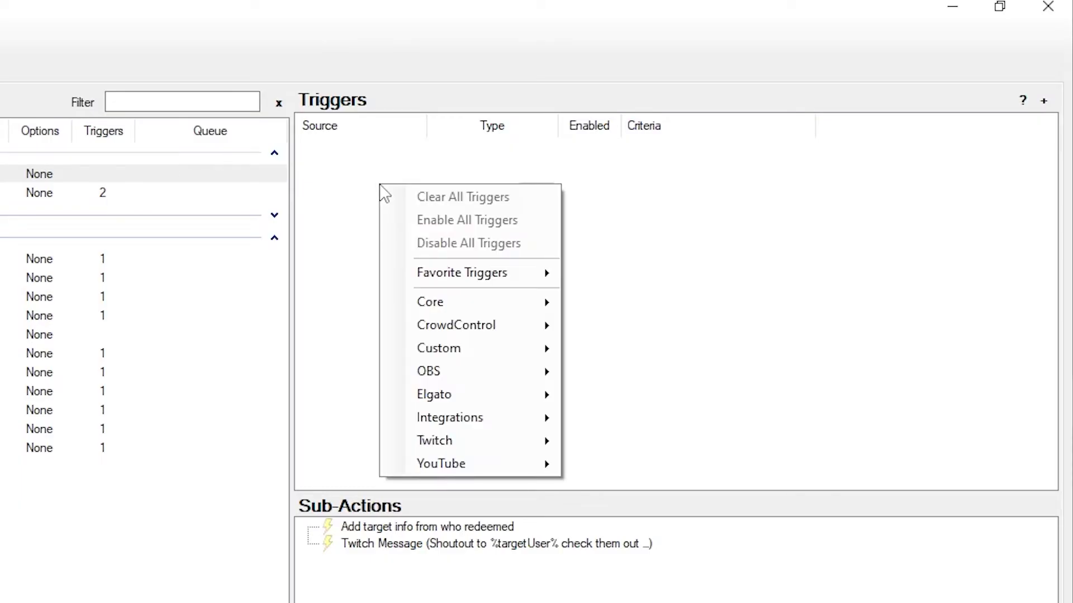
pyautogui.moveTo(434, 440)
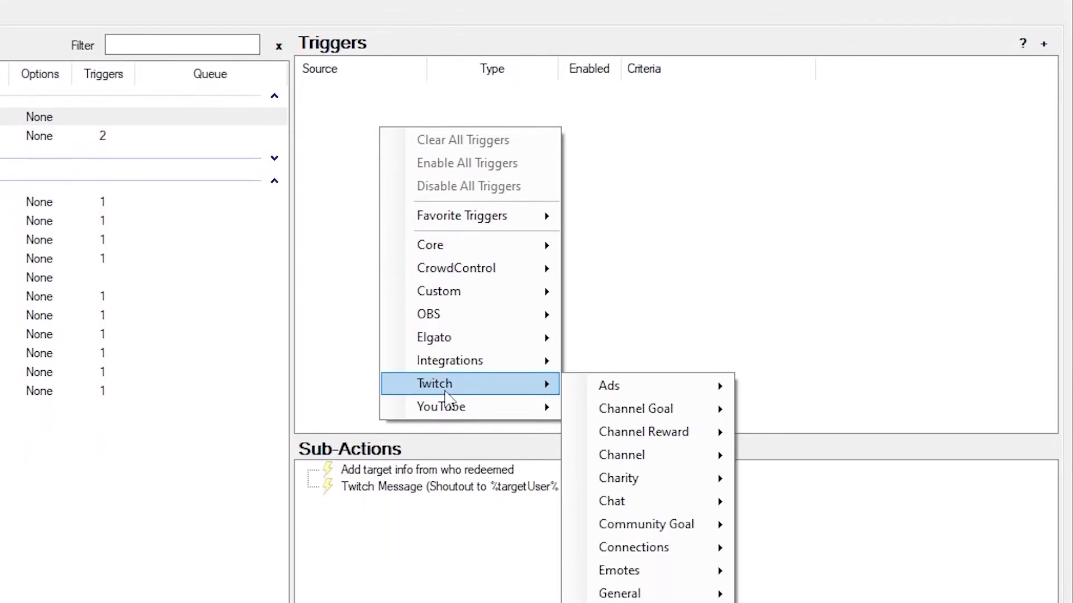
pyautogui.moveTo(673, 528)
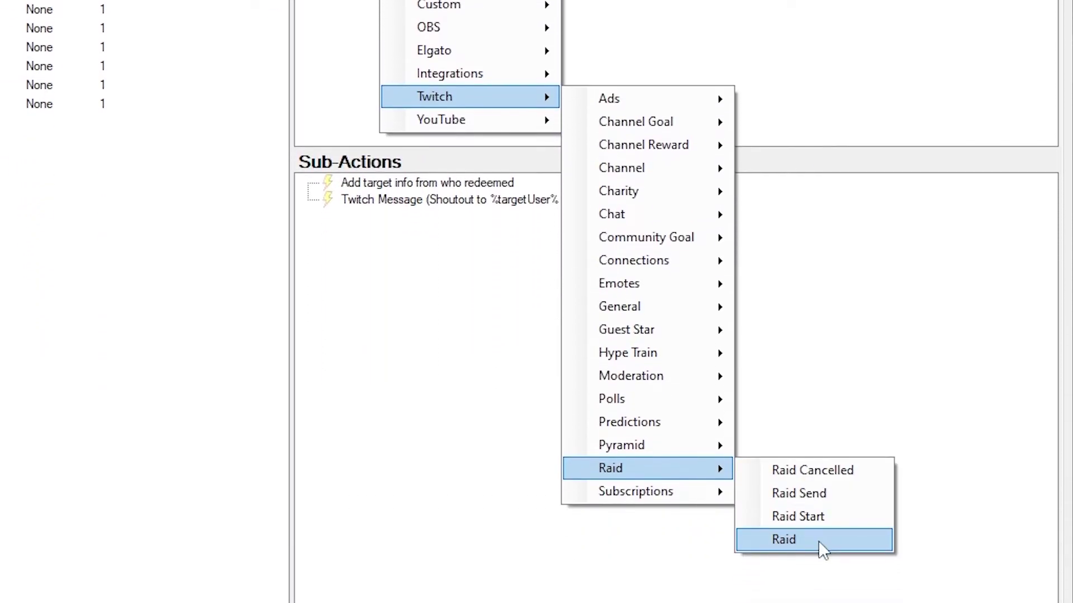
pyautogui.click(819, 540)
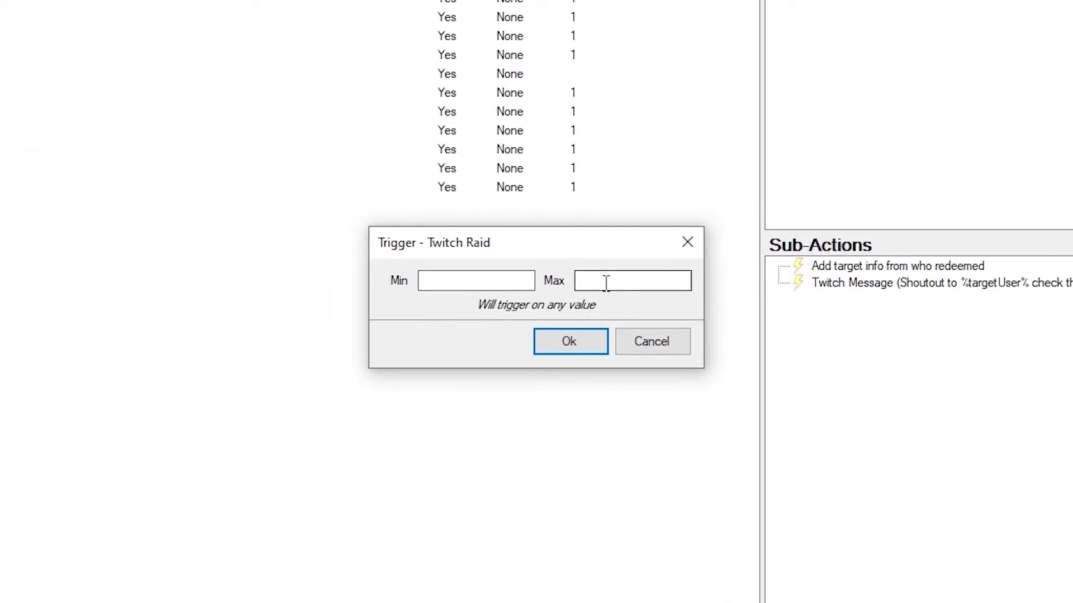
pyautogui.click(549, 340)
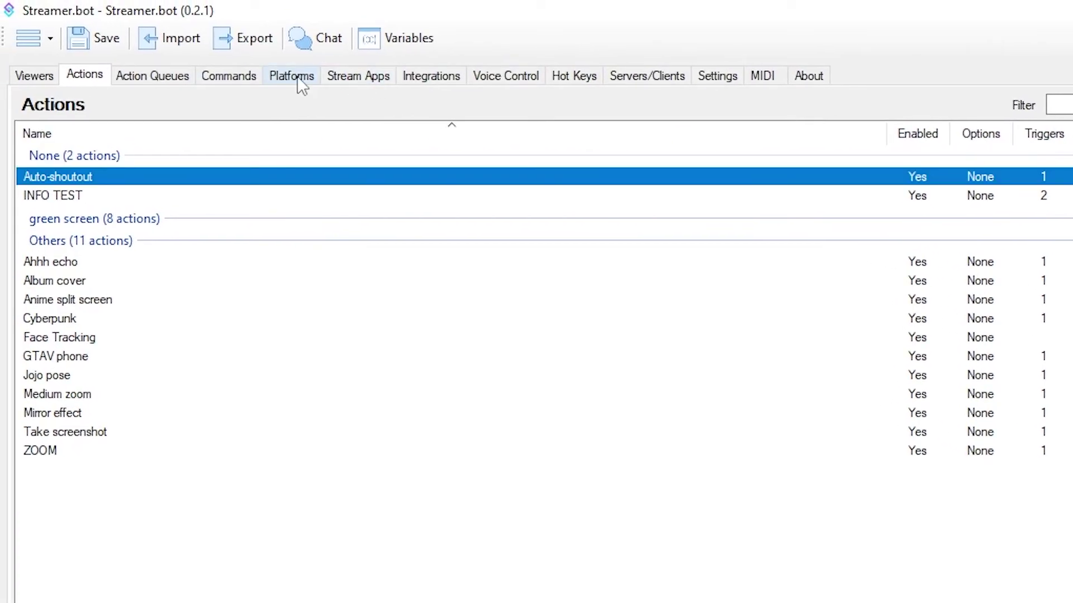
# Create a new Twitch channel point reward titled 'Shoutout'
pyautogui.click(298, 79)
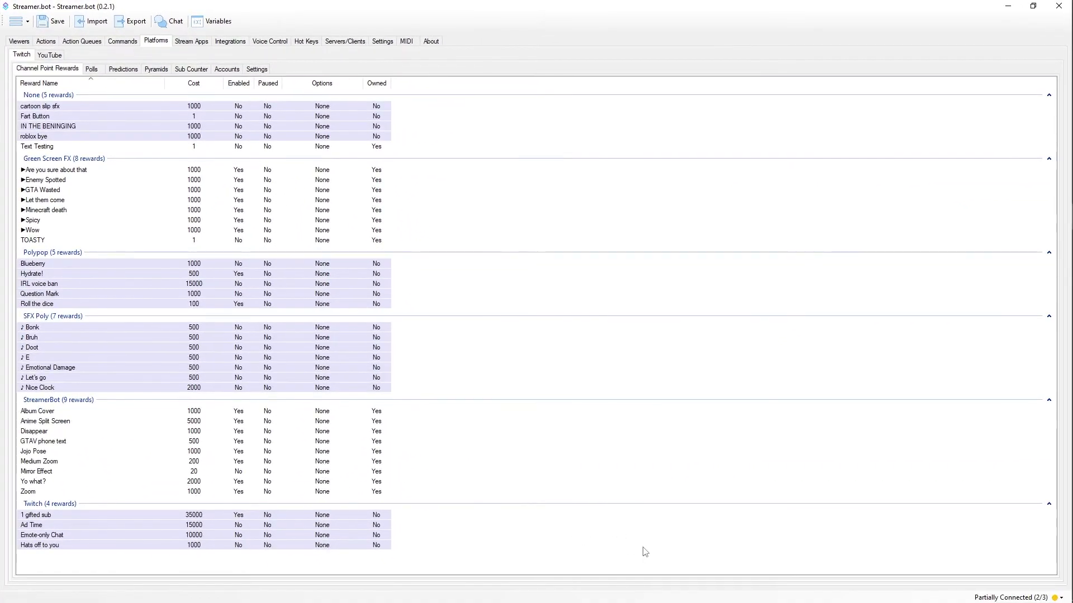
pyautogui.click(669, 553)
pyautogui.write('Shoutout')
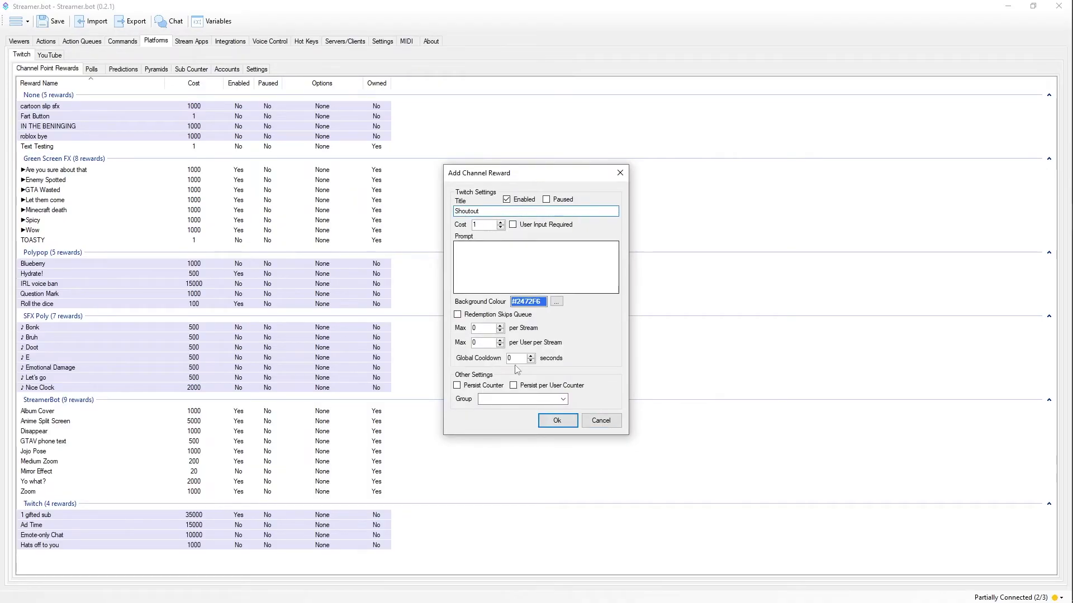
pyautogui.click(557, 421)
# Add a Reward Redemption trigger to Auto-shoutout for the Shoutout reward
pyautogui.rightClick(714, 107)
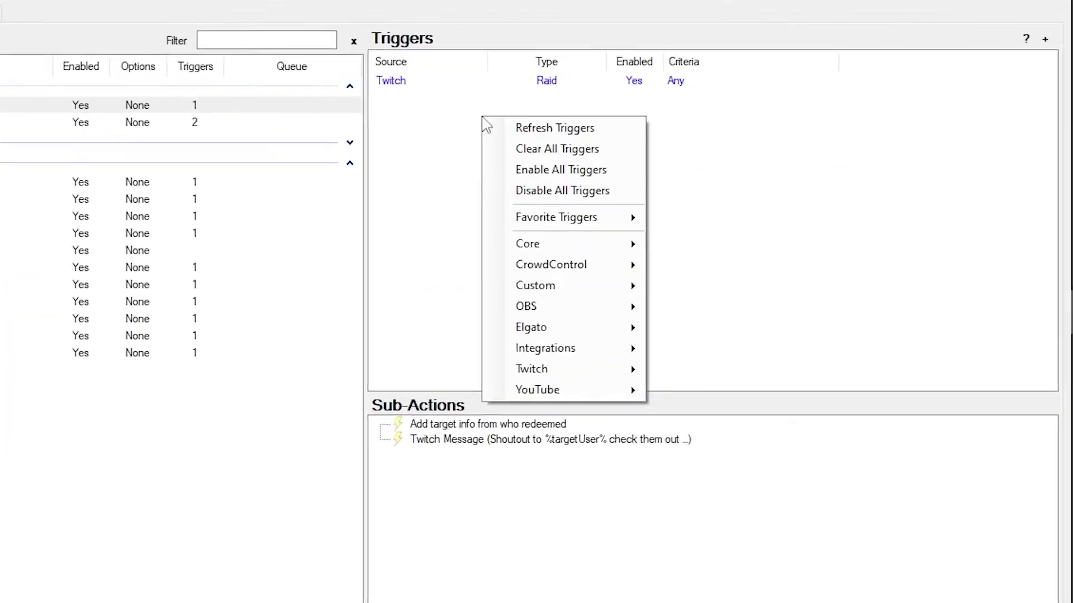
pyautogui.moveTo(531, 369)
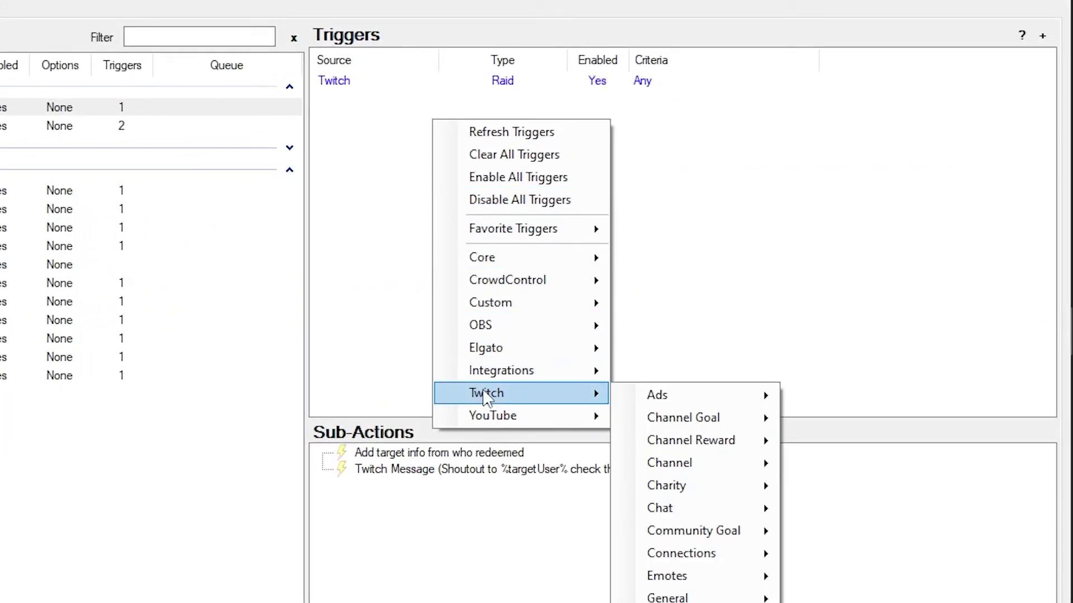
pyautogui.moveTo(700, 443)
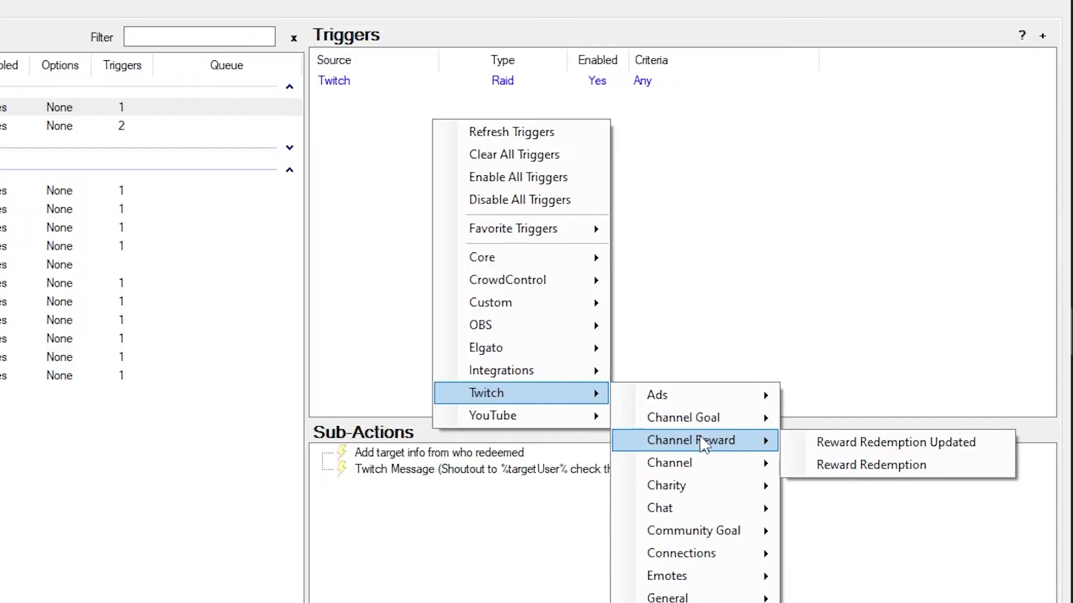
pyautogui.click(866, 475)
pyautogui.click(668, 299)
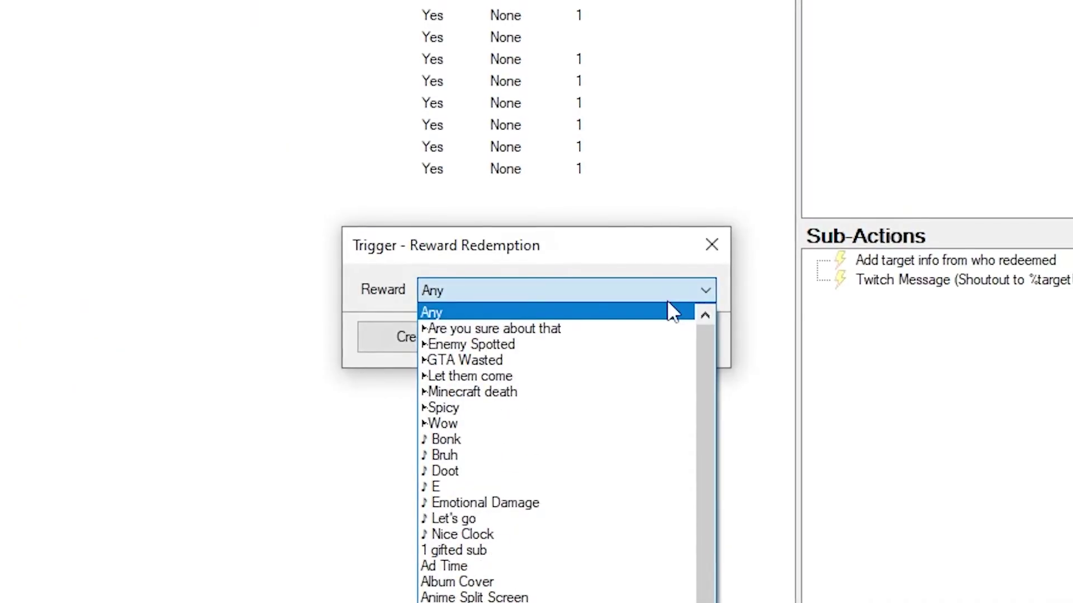
pyautogui.scroll(-3, 614, 349)
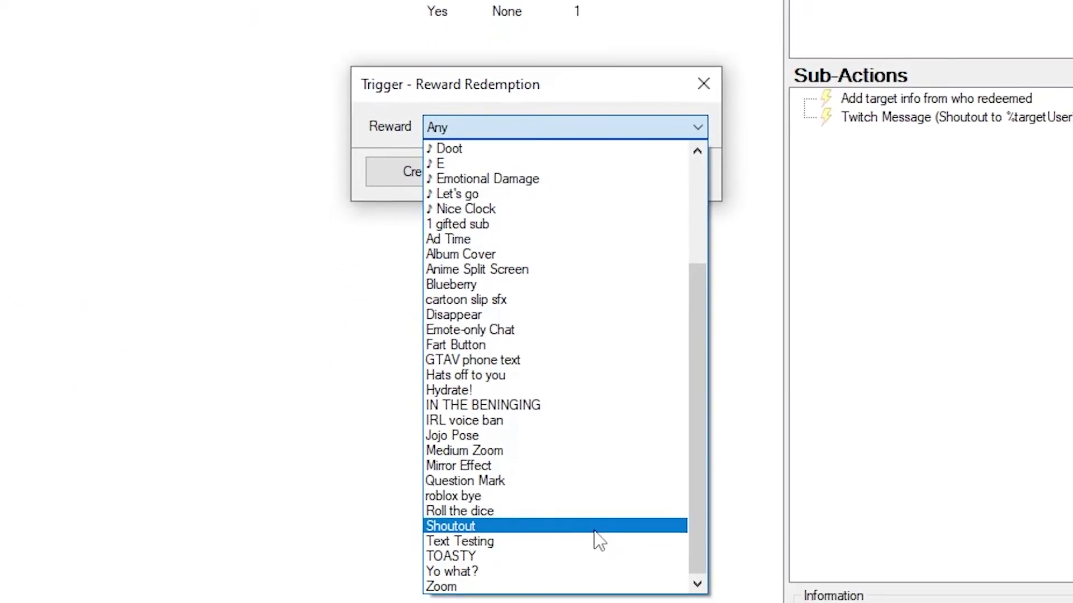
pyautogui.click(593, 531)
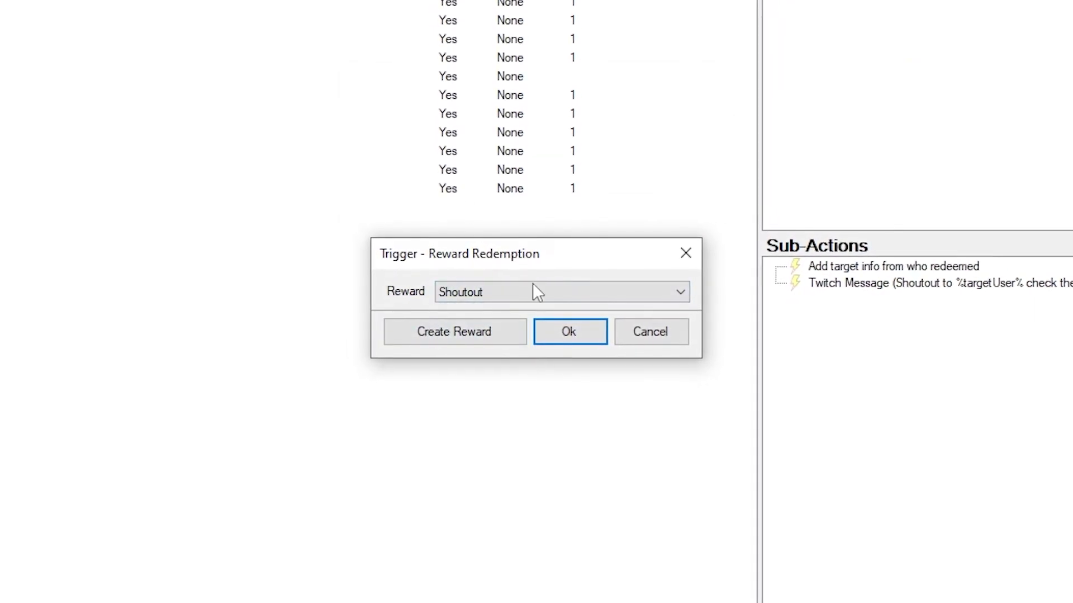
pyautogui.click(568, 332)
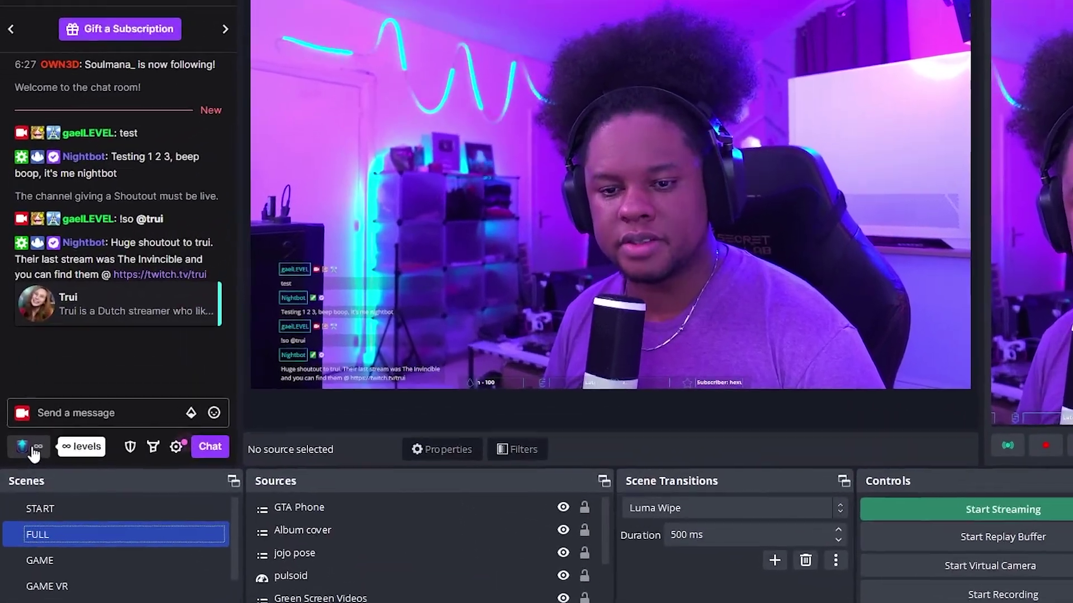
# Redeem the Shoutout reward from the channel points panel in the OBS chat dock
pyautogui.click(16, 395)
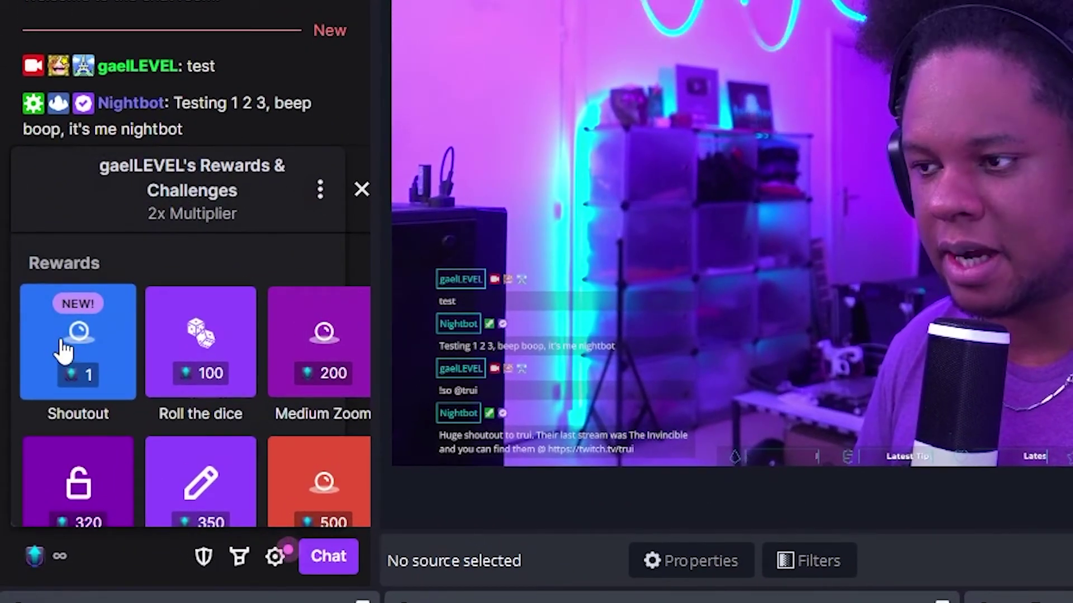
pyautogui.click(62, 350)
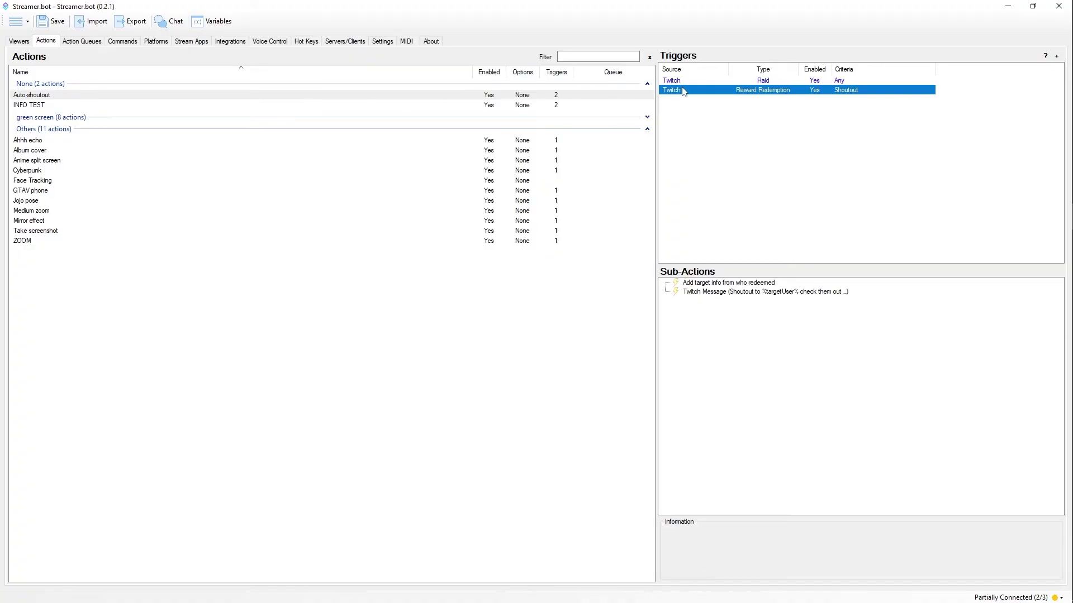
# Delete the Shoutout reward-redemption trigger and reopen the Twitch Message sub-action for review
pyautogui.rightClick(684, 91)
pyautogui.click(719, 146)
pyautogui.click(558, 334)
pyautogui.doubleClick(759, 293)
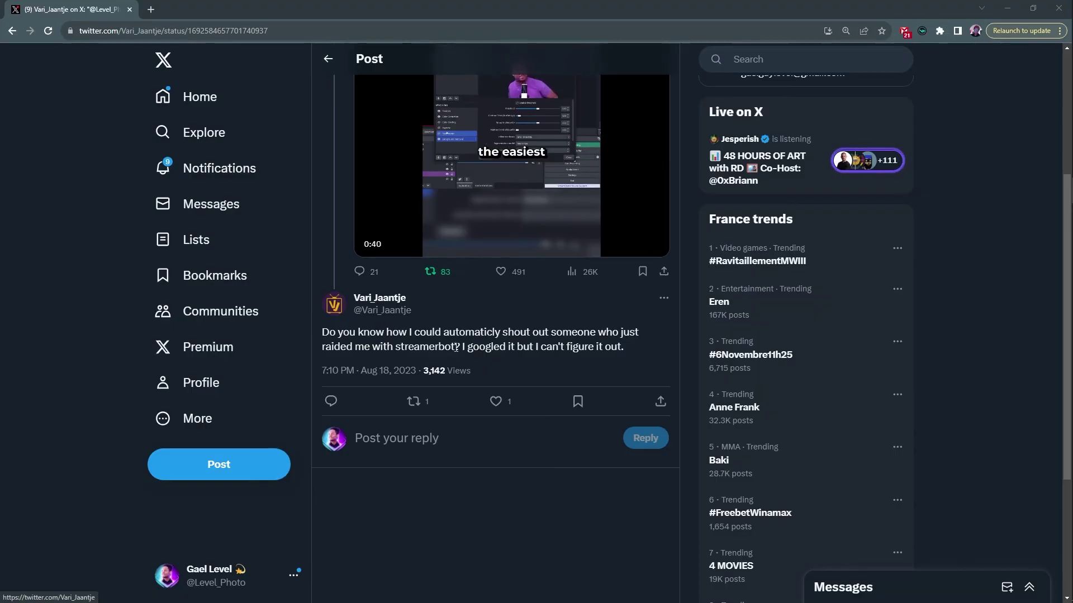
# Return to the parent X post outlining the two auto-shoutout setup steps
pyautogui.click(327, 60)
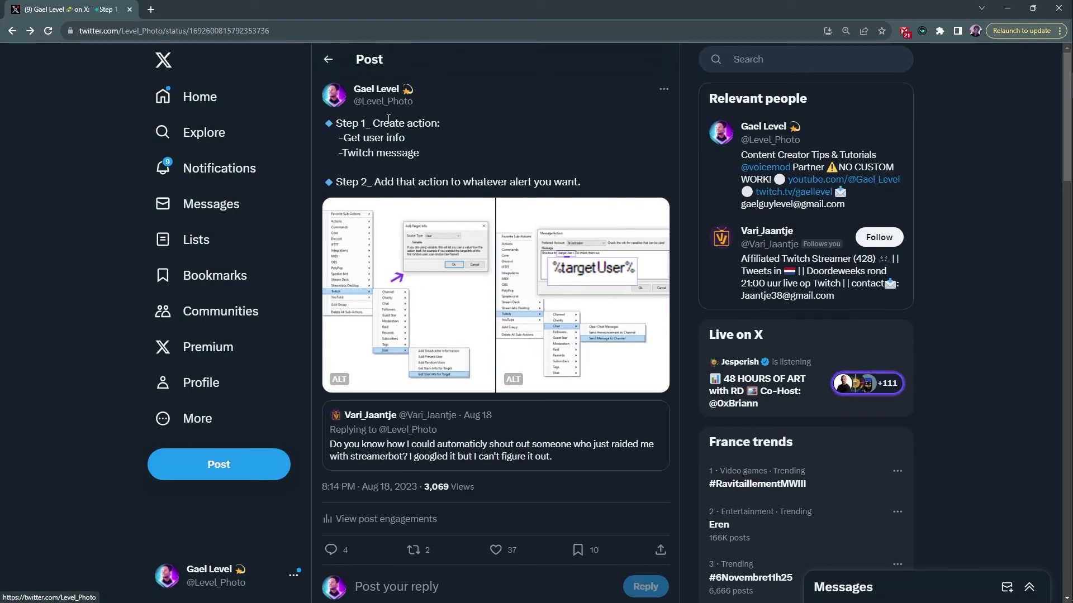